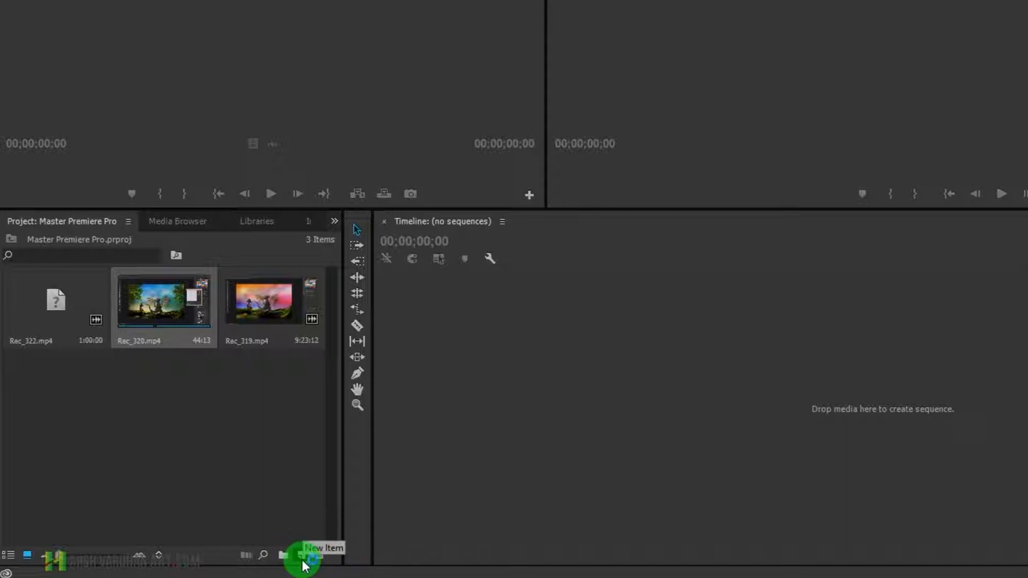
Step: Open the new sequence setup and examine the HDV and Mobile & Devices presets and their descriptions
left_click(303, 560)
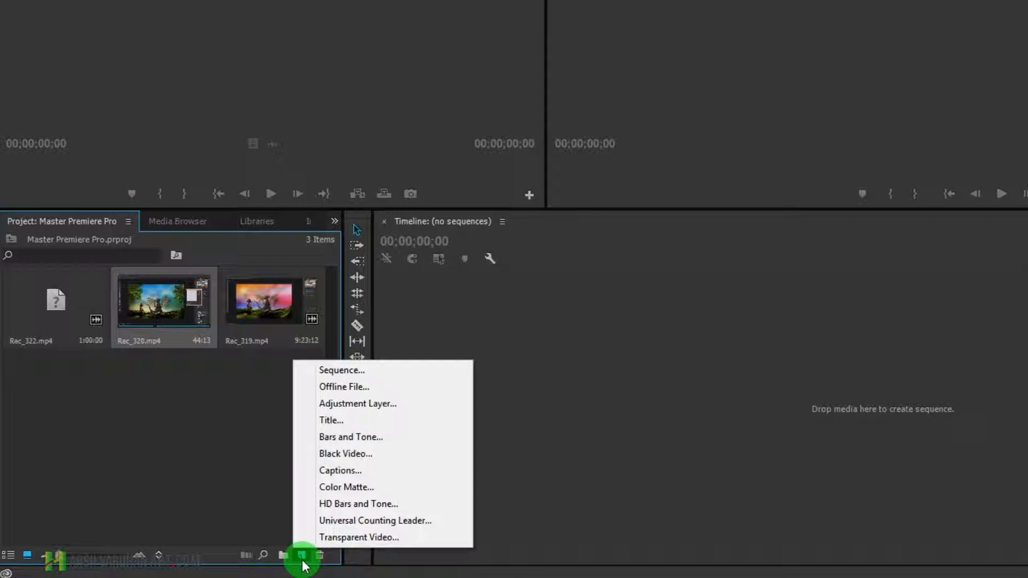
left_click(345, 370)
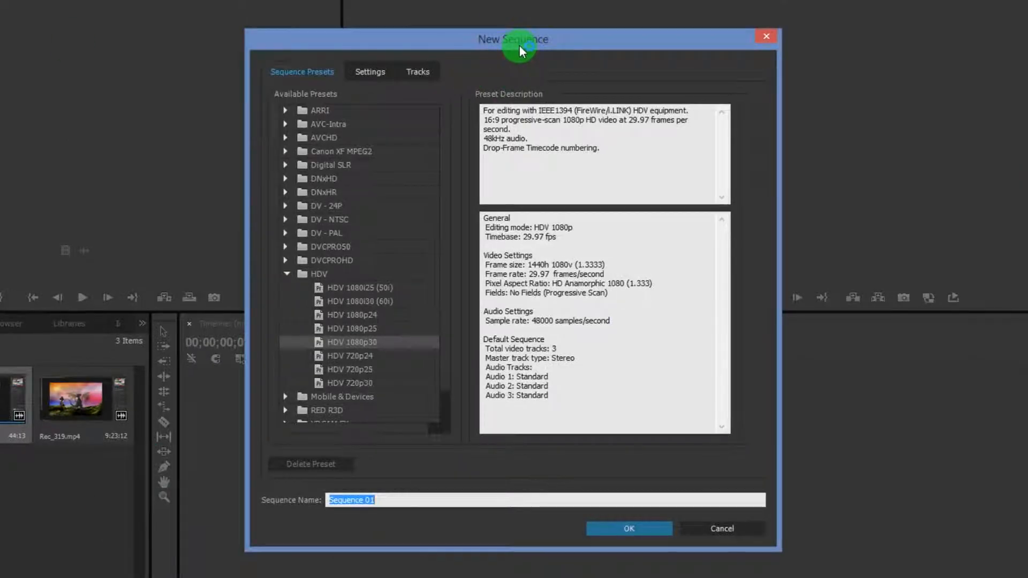
left_click_drag(519, 45, 404, 24)
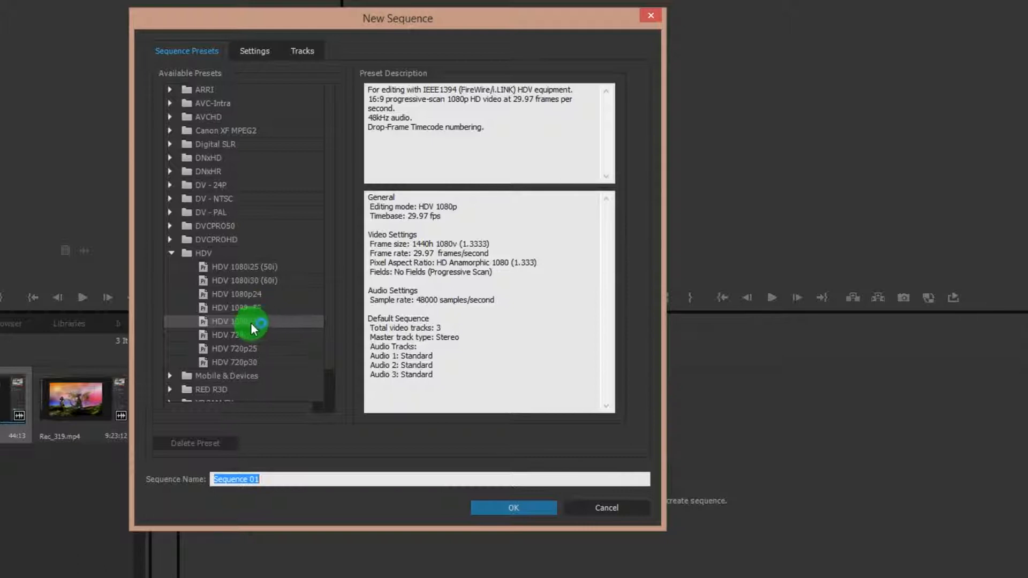
left_click(239, 352)
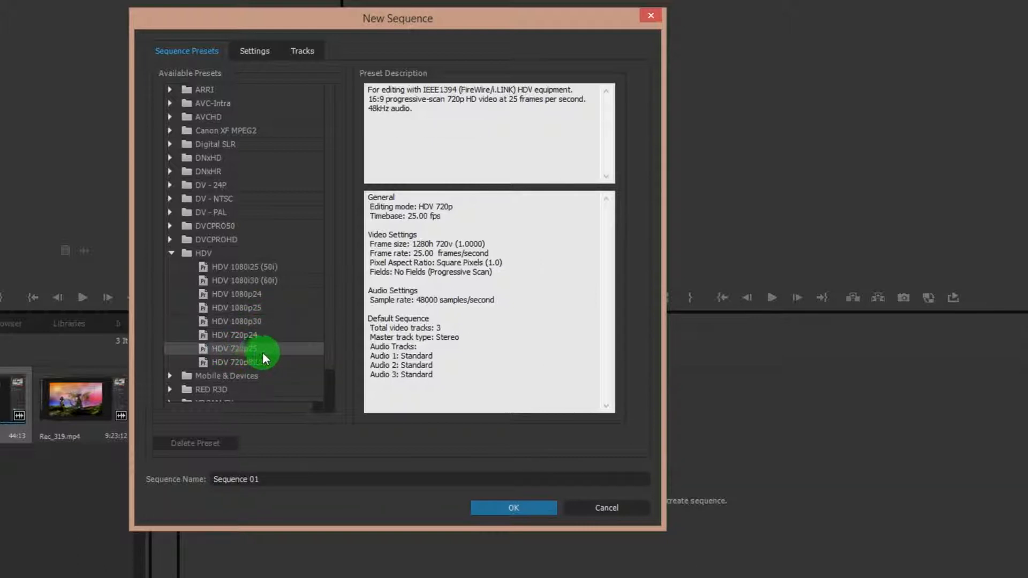
scroll(262, 355, "down", 2)
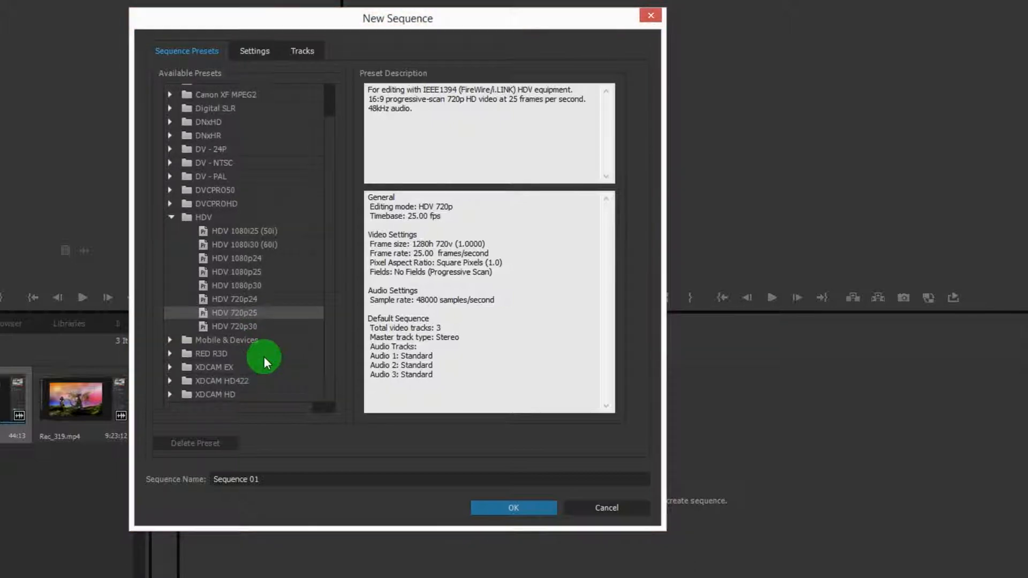
left_click(163, 341)
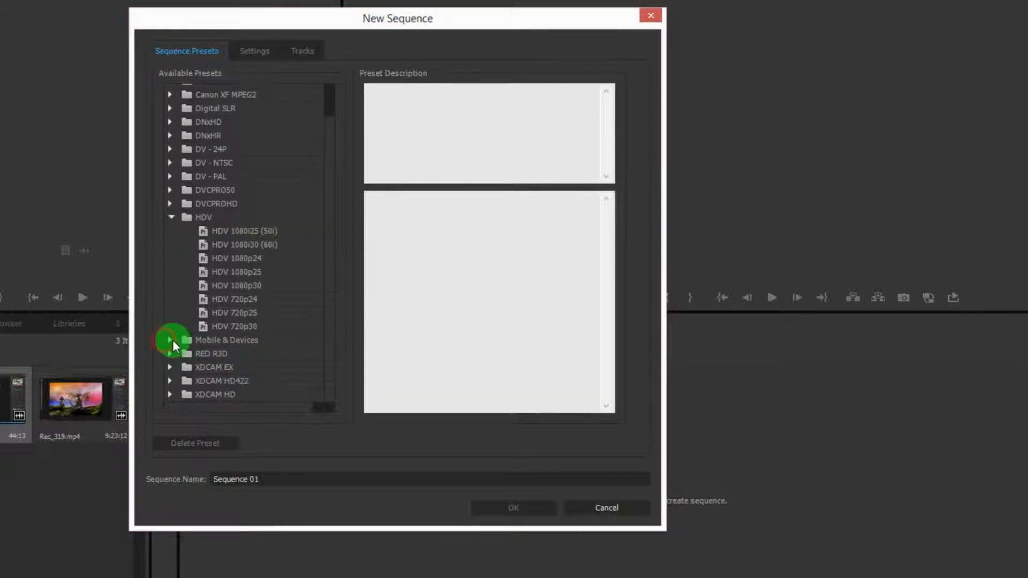
left_click(171, 340)
left_click(235, 236)
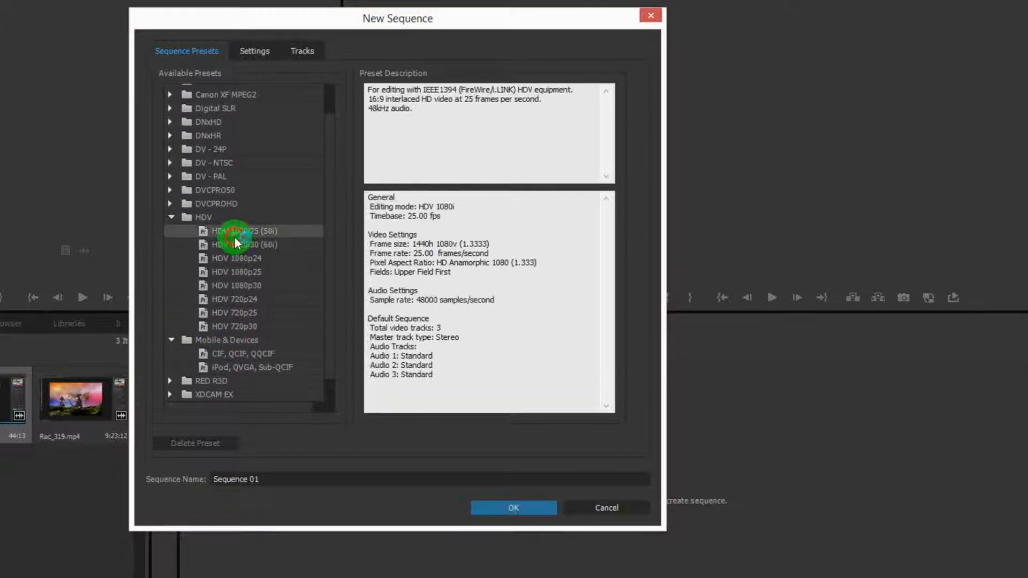
scroll(244, 267, "up", 1)
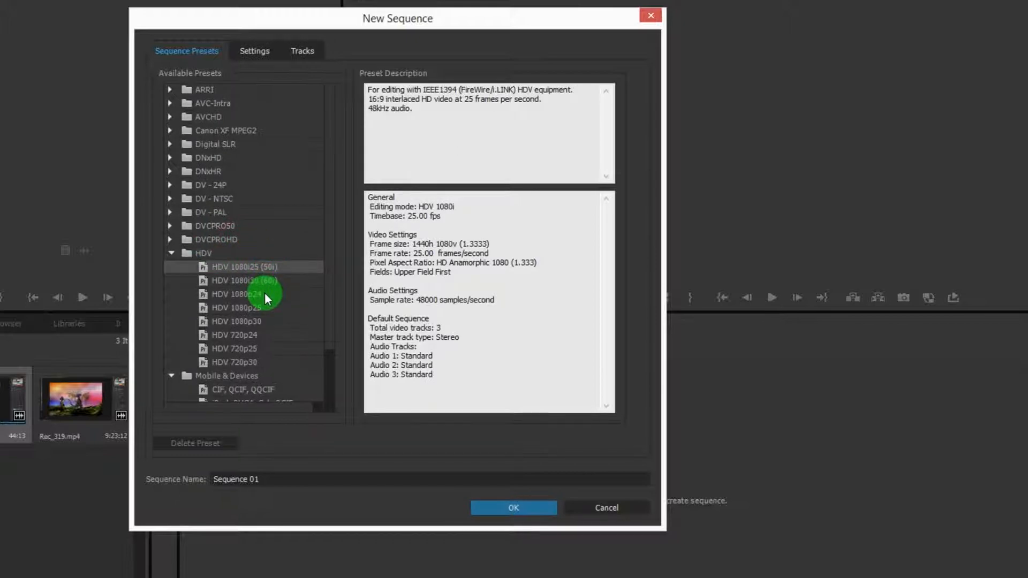
Step: Examine the Digital SLR, Canon XF MPEG2 and HDV 1080i30 (60i) presets, and leave the setup without creating a sequence
left_click(169, 144)
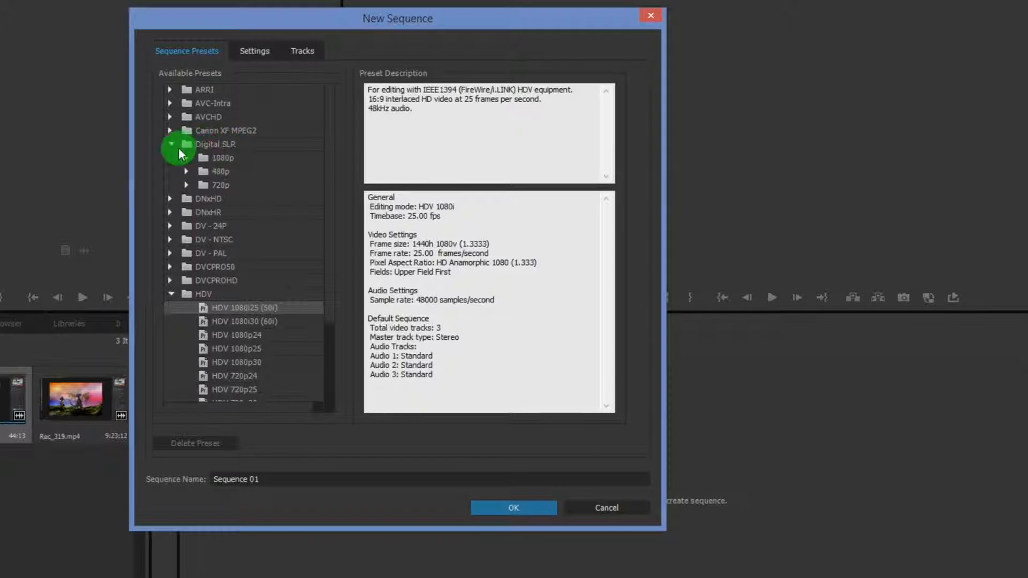
left_click(187, 158)
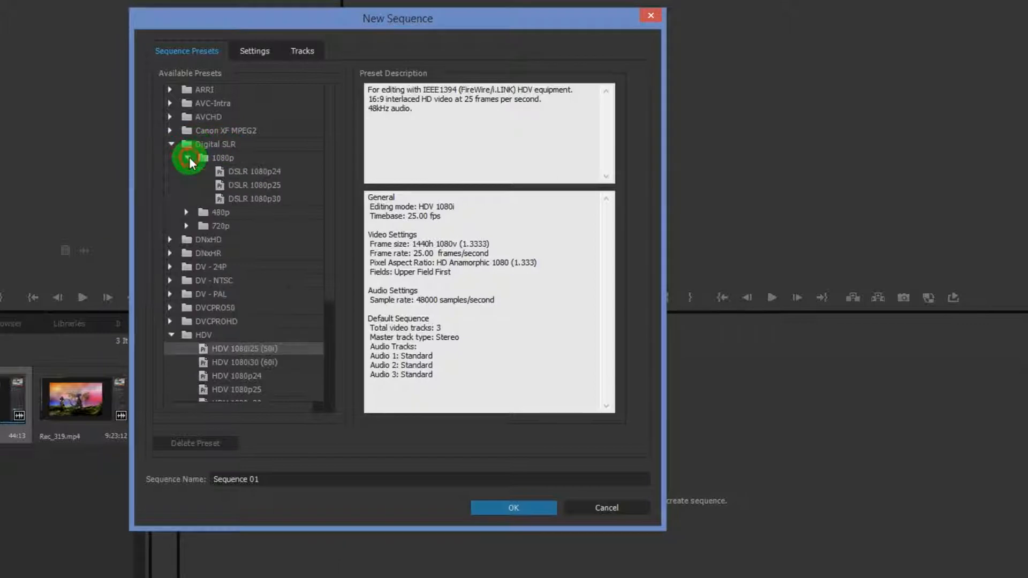
left_click(188, 158)
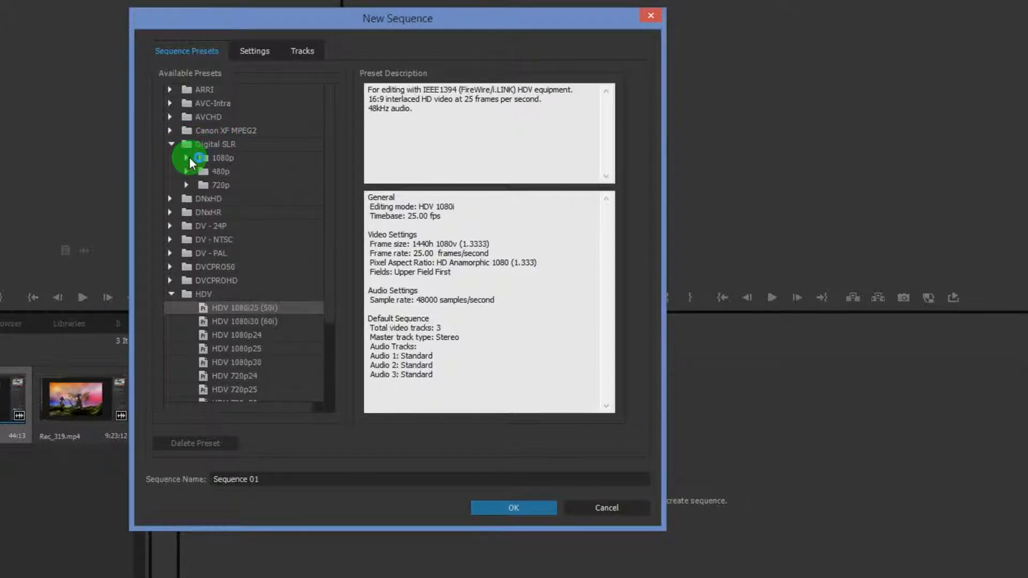
left_click(188, 159)
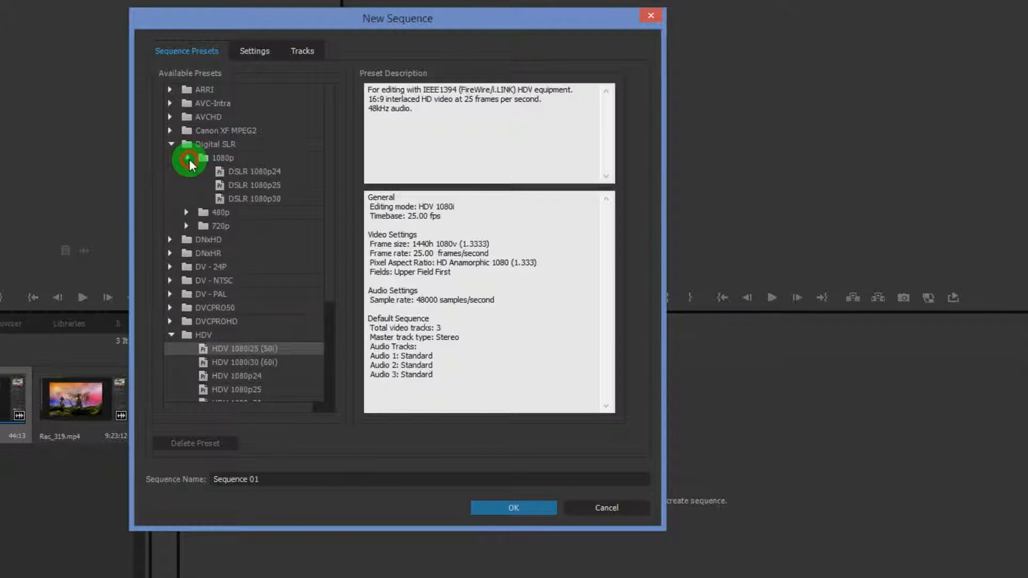
left_click(189, 159)
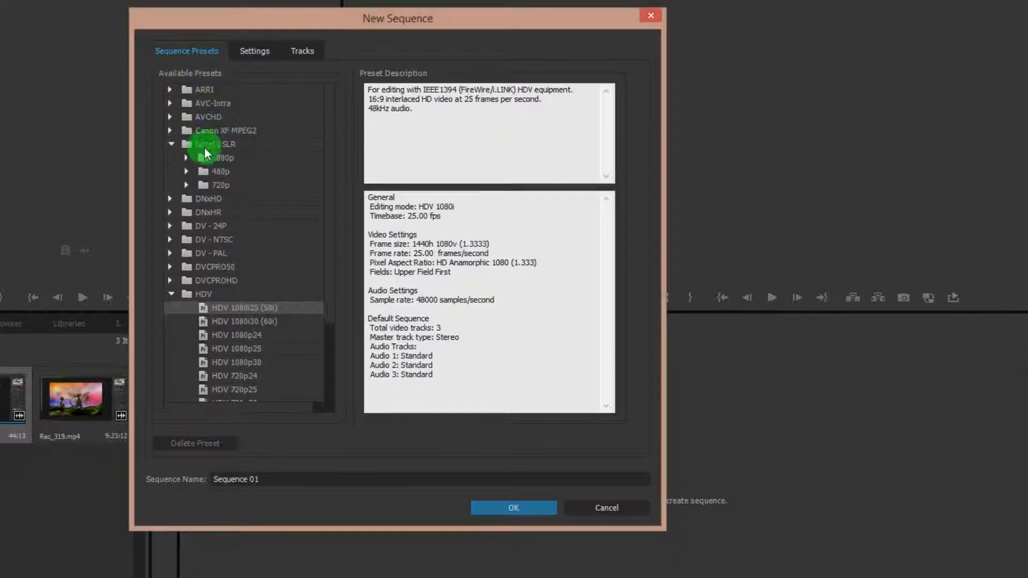
left_click(170, 131)
left_click(170, 131)
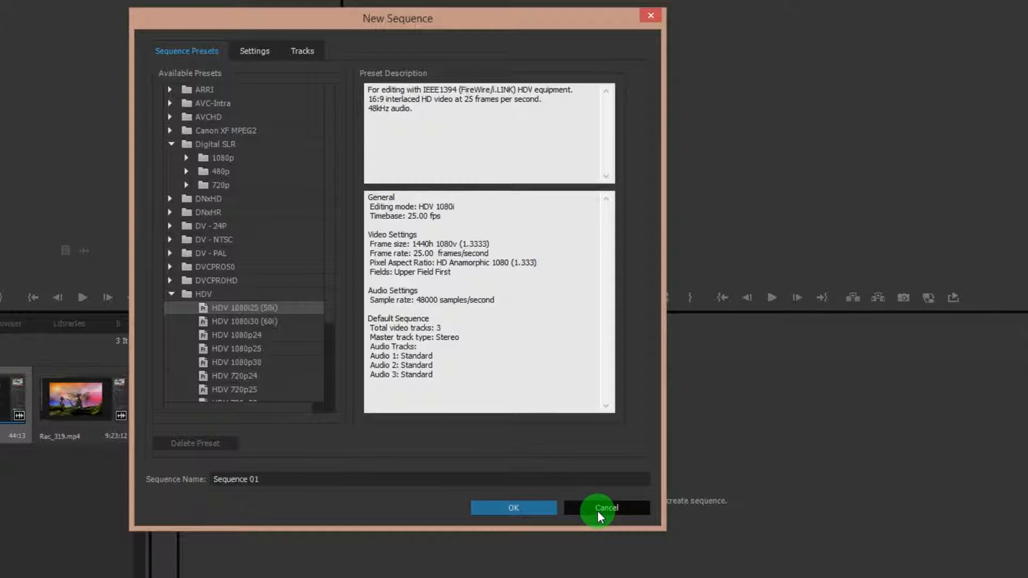
left_click(214, 321)
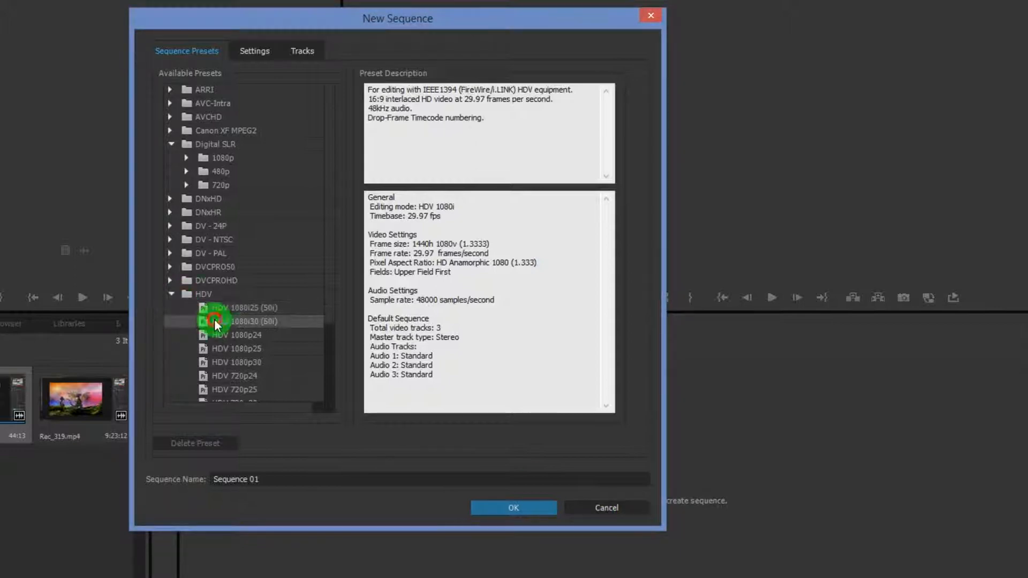
left_click(607, 508)
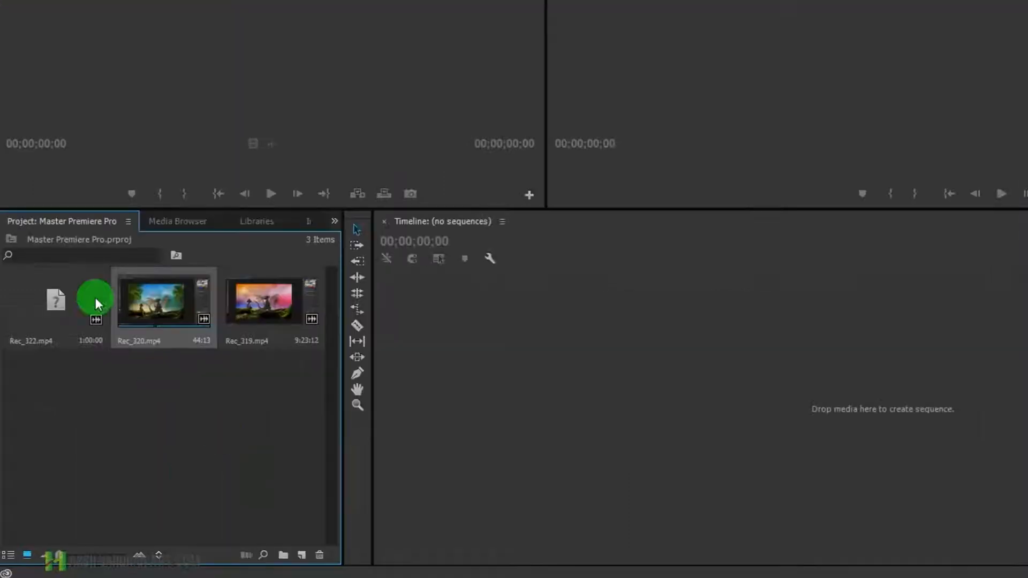
Step: Create a new sequence from the Rec_320.mp4 clip and place the playhead at the sequence start
right_click(161, 300)
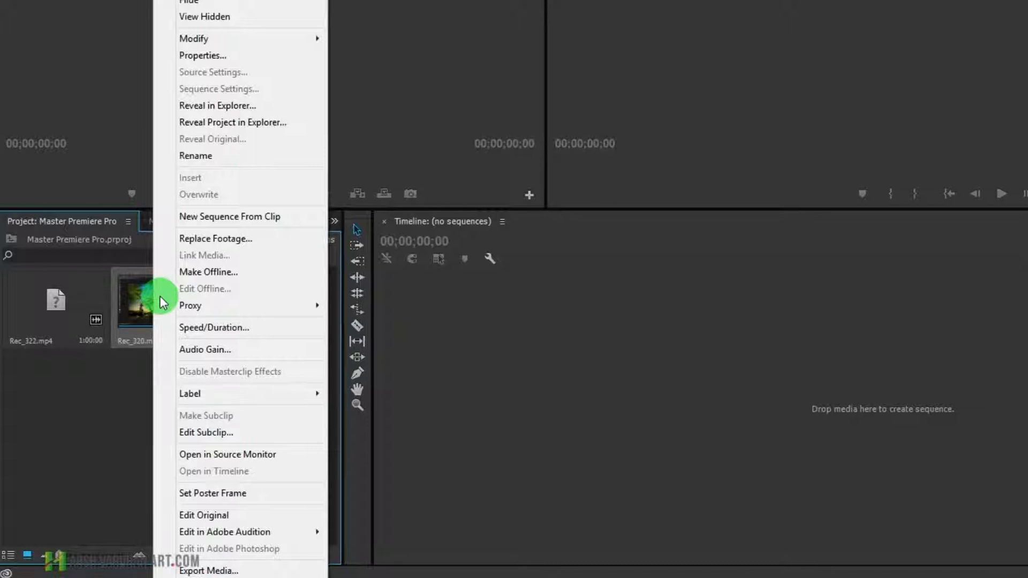
left_click(239, 217)
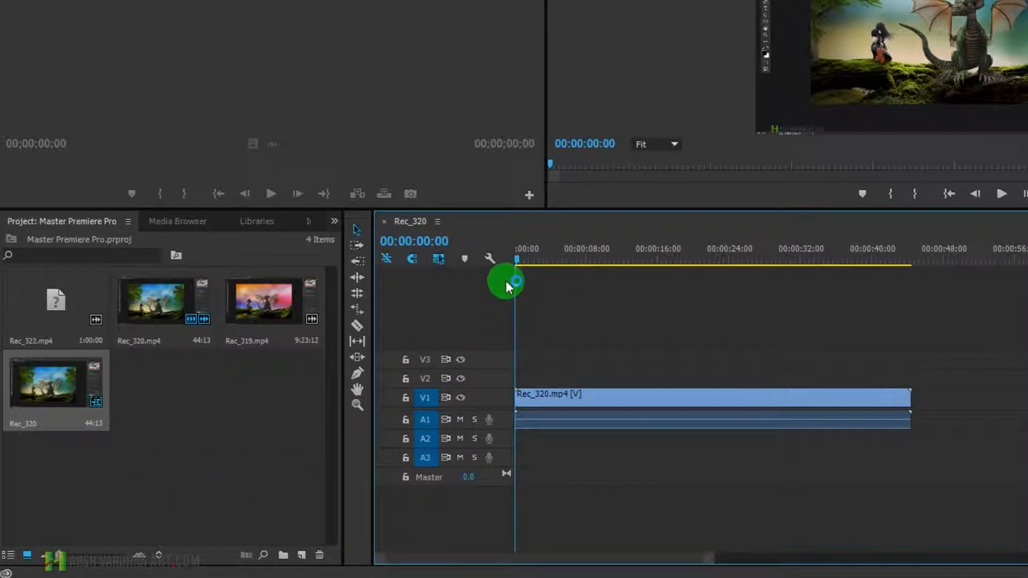
mouse_move(517, 261)
left_mouse_down()
mouse_move(554, 257)
mouse_move(521, 252)
left_mouse_up()
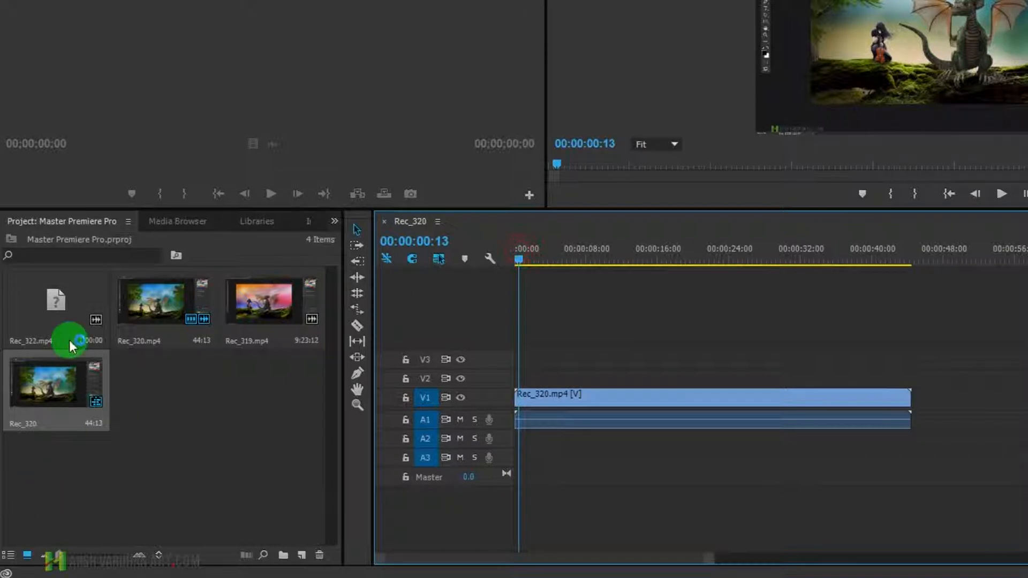
mouse_move(140, 336)
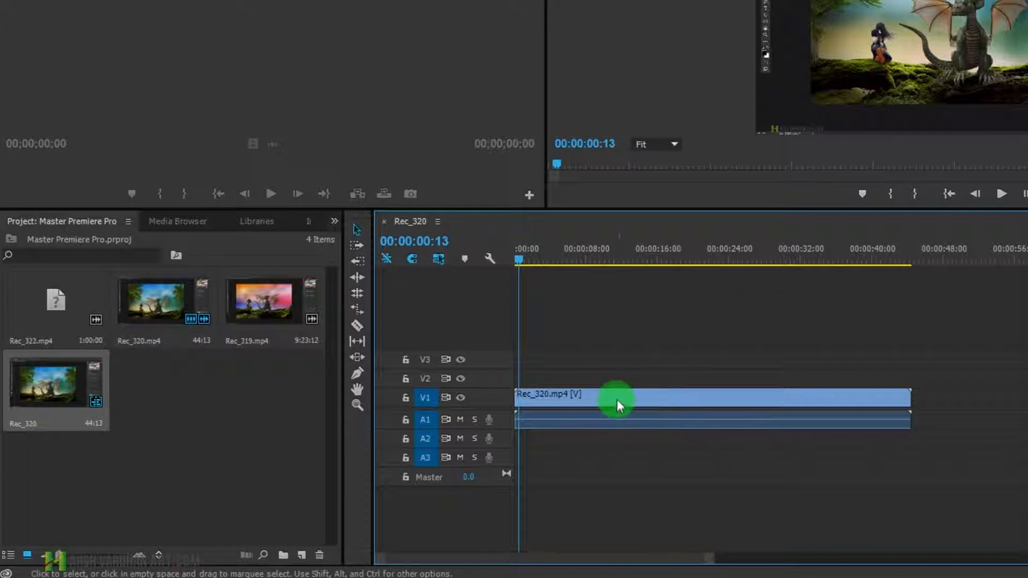
key("Home")
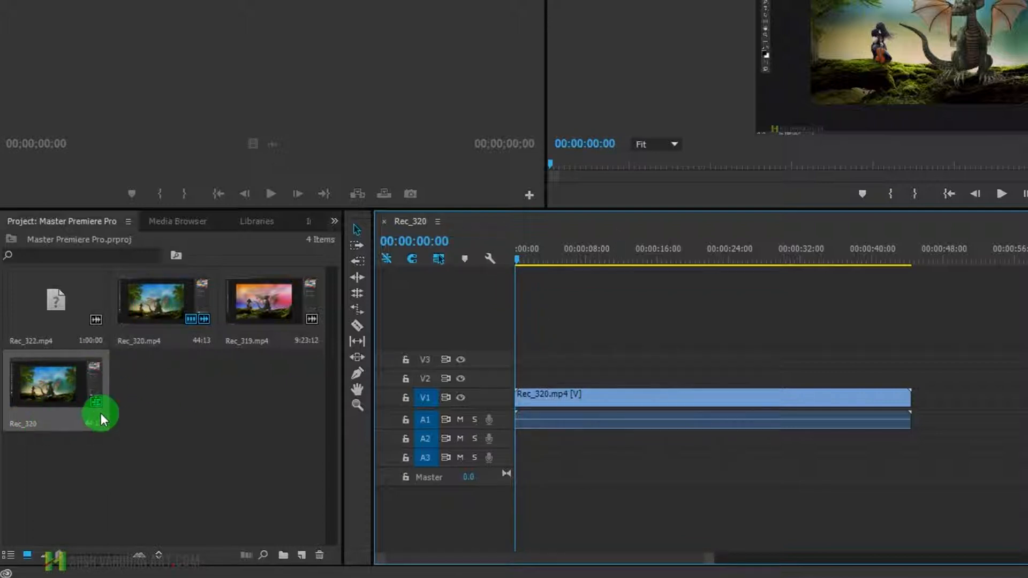
Step: Show the project items as a list and select the Rec_320 sequence, leaving its name as is
left_click(12, 560)
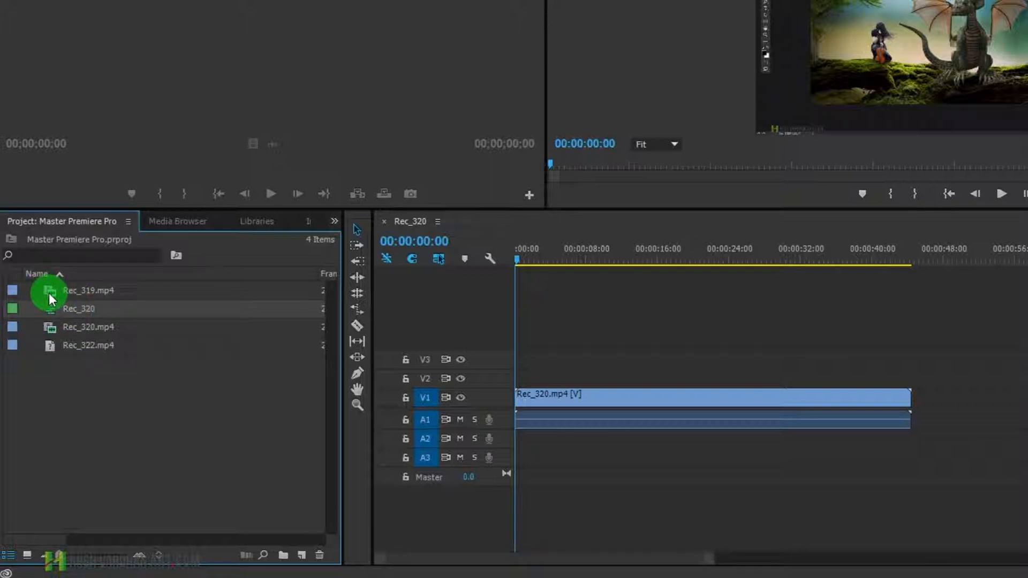
left_click(68, 313)
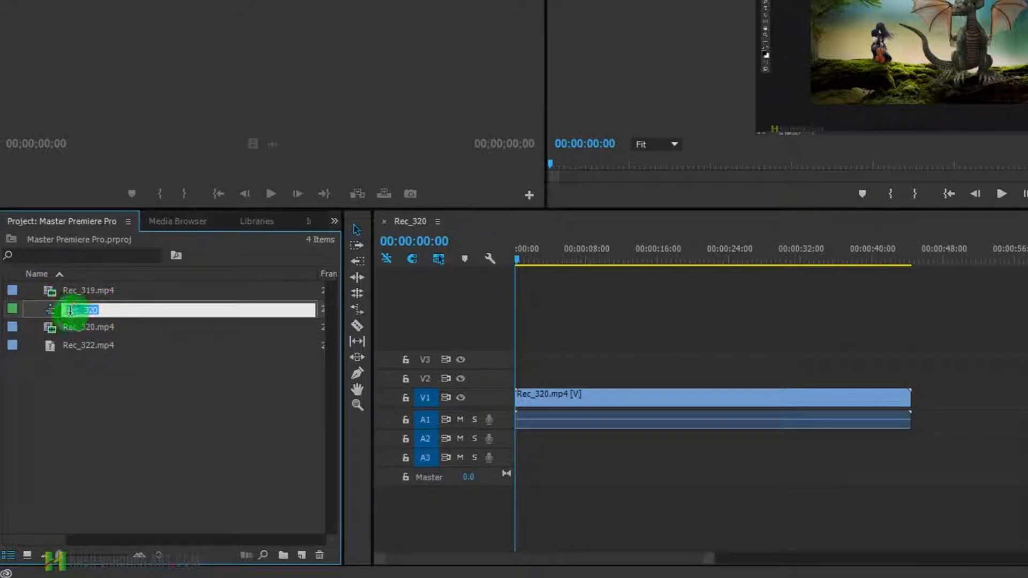
left_click(57, 318)
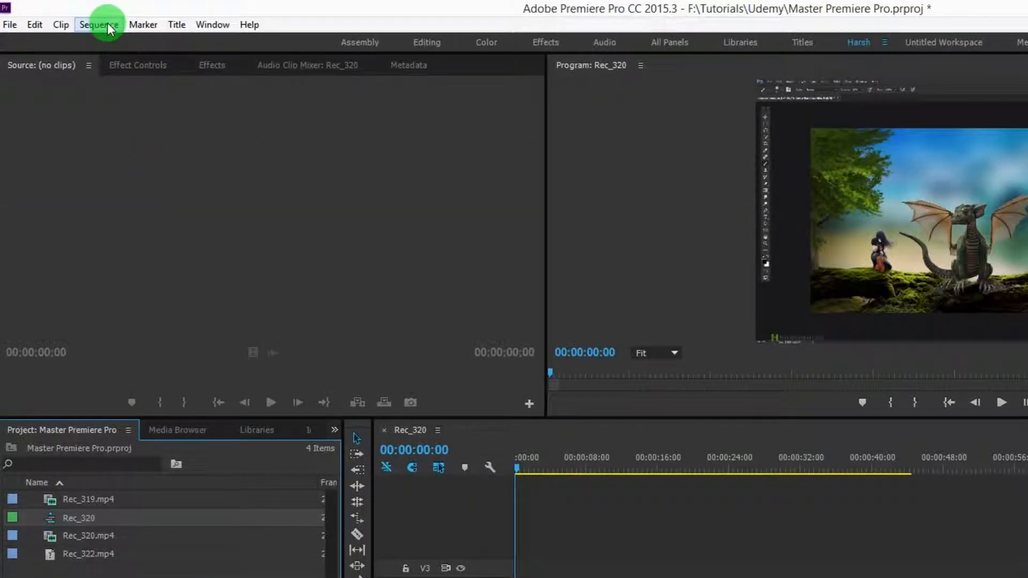
Step: Open the settings of the Rec_320 sequence and set the vertical frame size to 1080
left_click(102, 25)
left_click(114, 46)
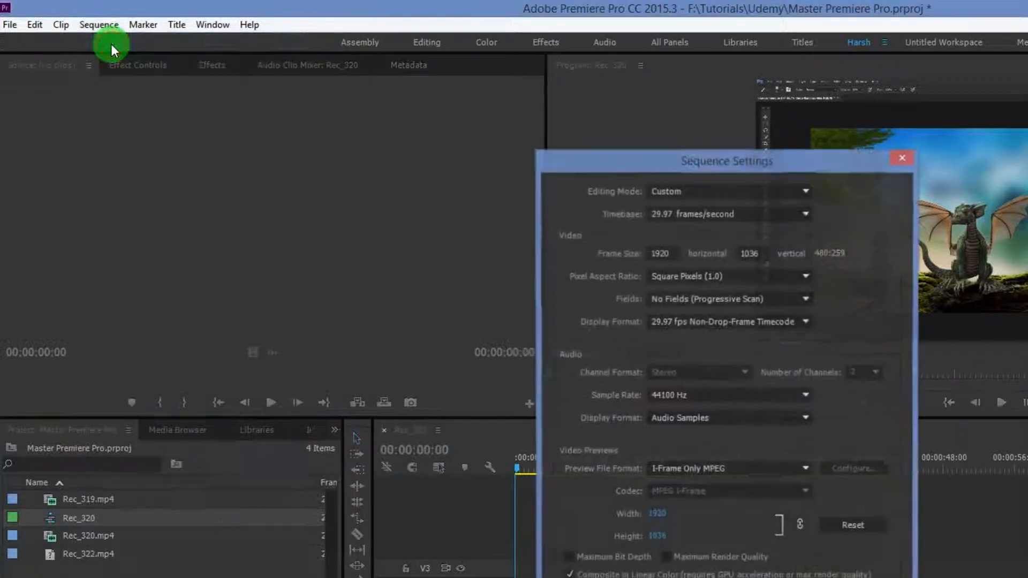
left_click_drag(765, 157, 533, 80)
left_click(429, 128)
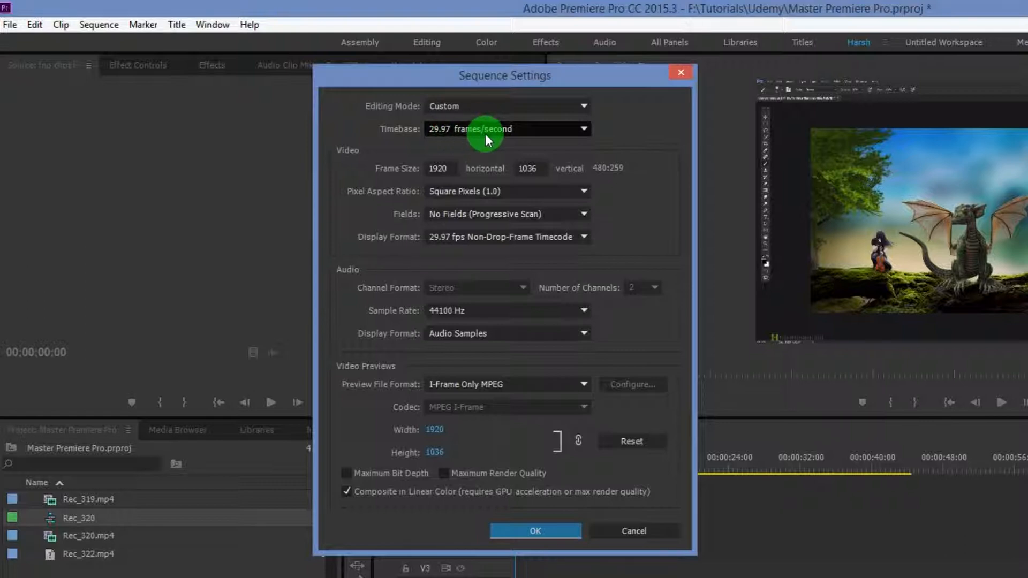
left_click(440, 169)
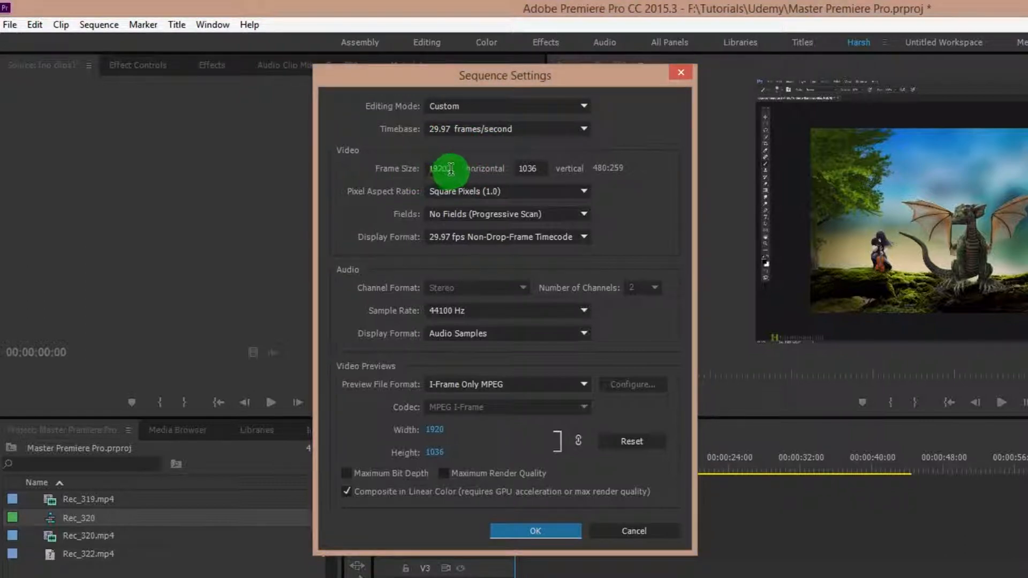
left_click_drag(527, 168, 541, 169)
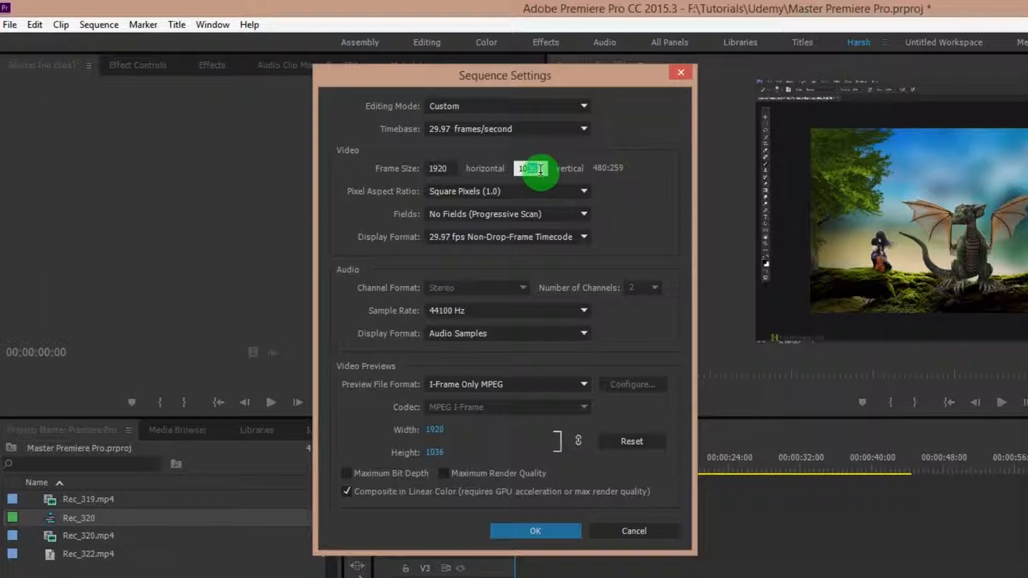
type("80")
left_click(489, 190)
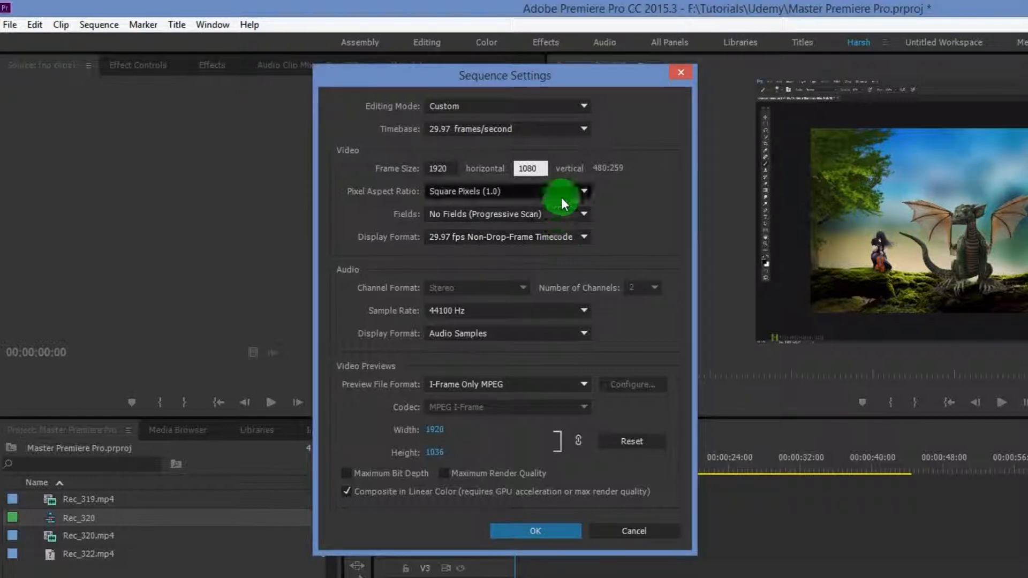
left_click(565, 240)
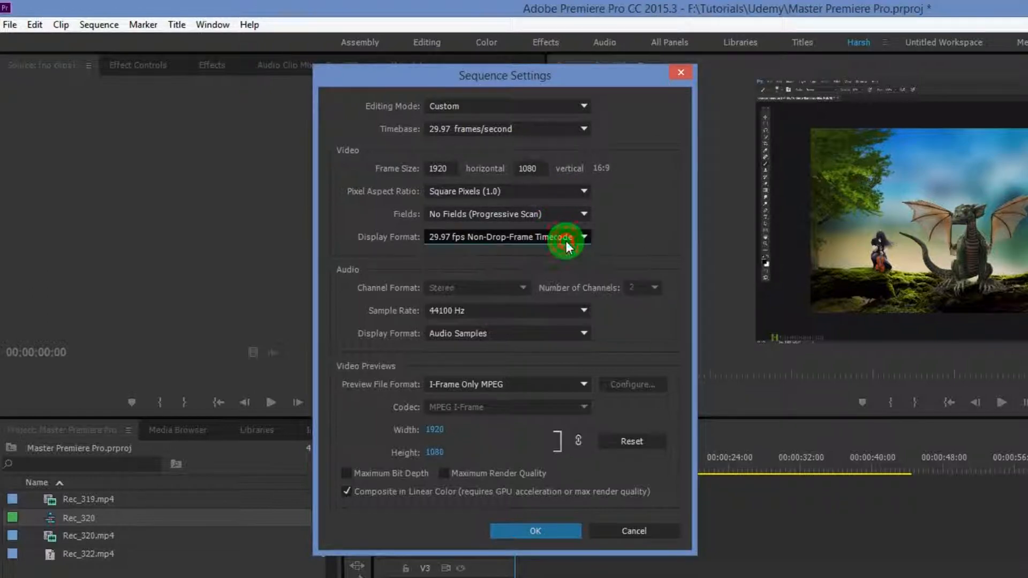
Step: Review the audio sample rate options, keep 44100 Hz, and apply the sequence settings, accepting deletion of all preview files
left_click(509, 314)
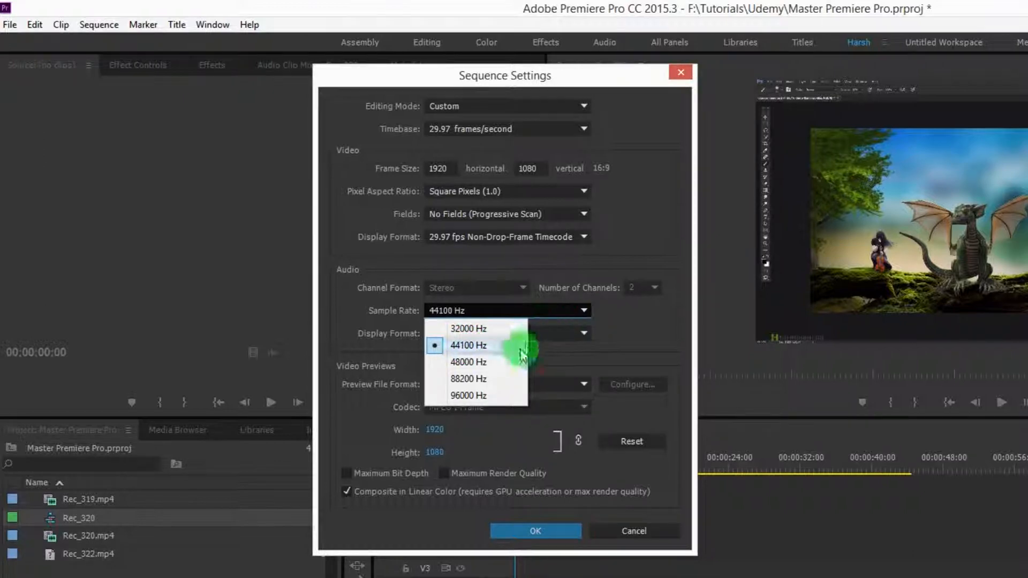
left_click(488, 363)
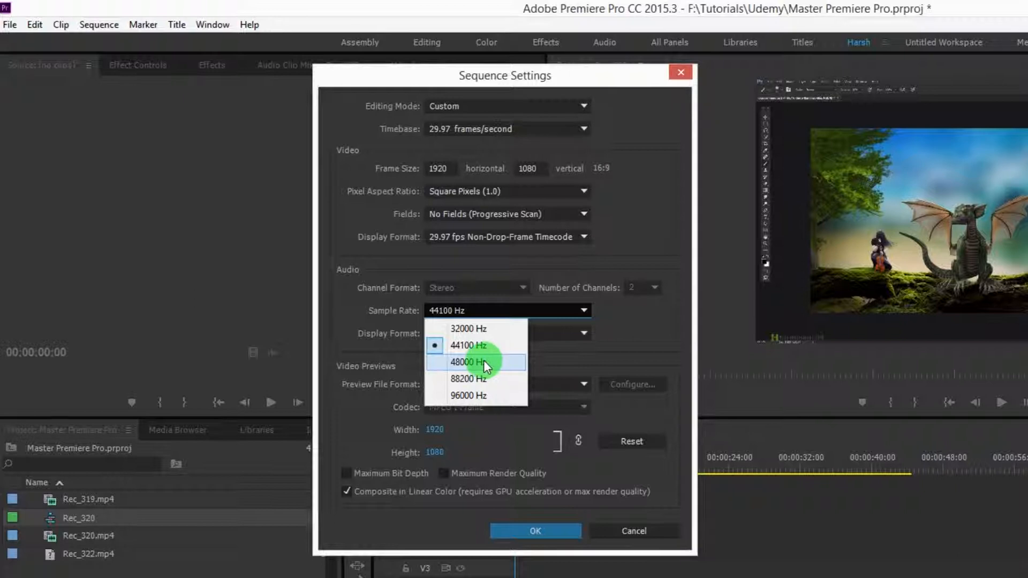
left_click(619, 319)
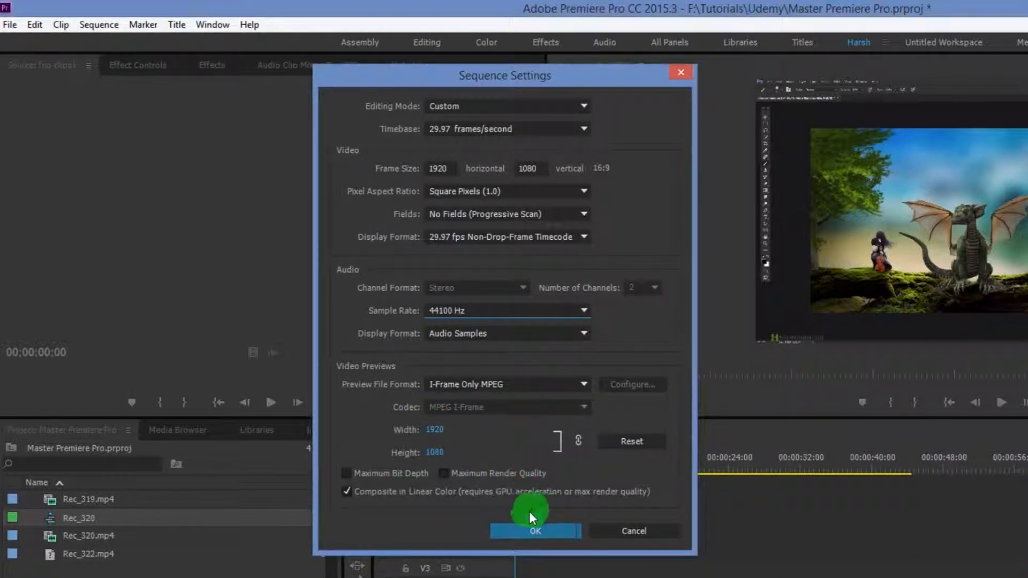
left_click(532, 525)
left_click(587, 337)
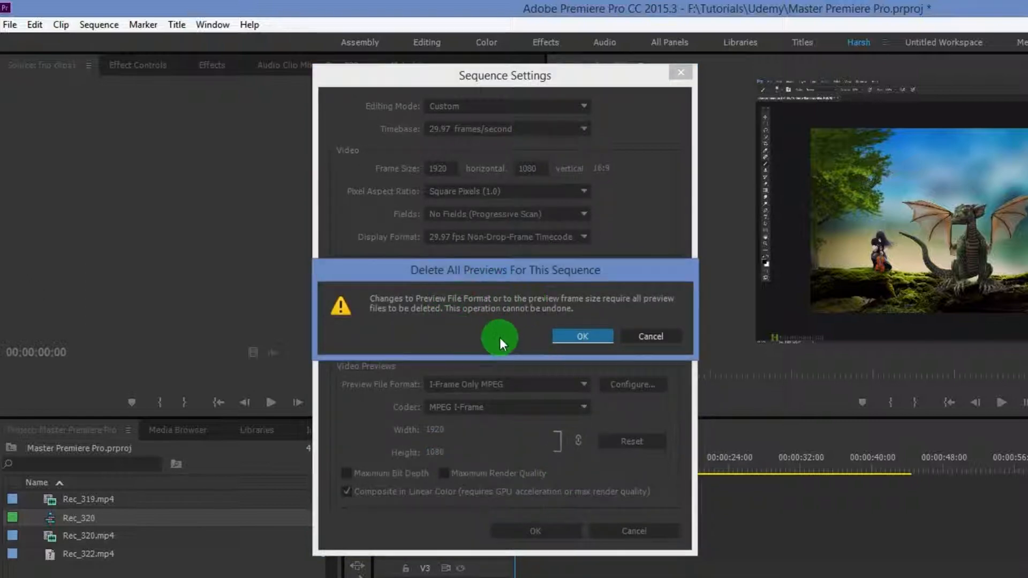